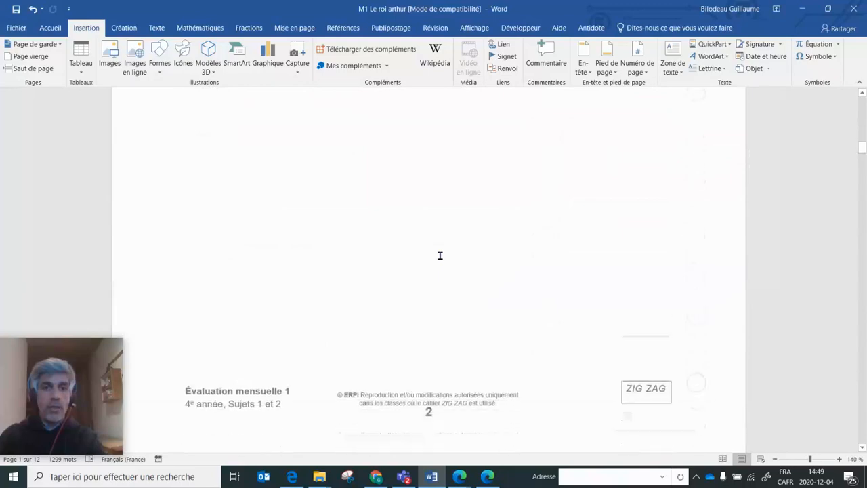
scroll(441, 256, down, 5)
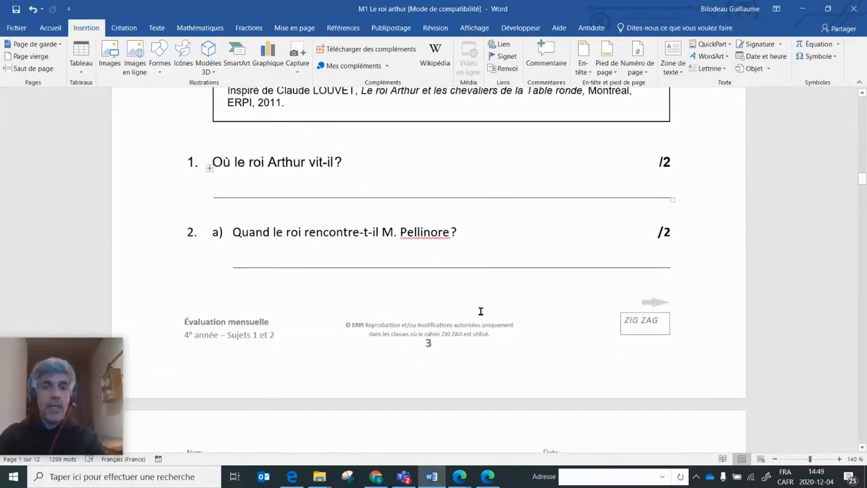
click(215, 195)
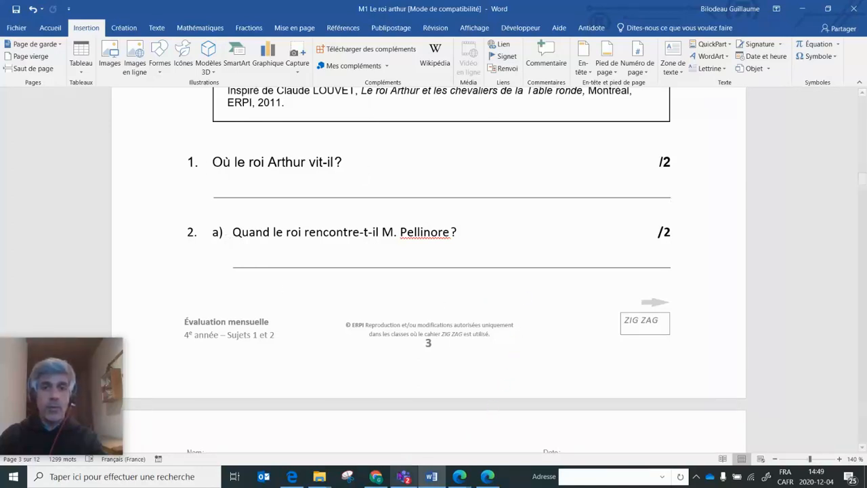
Switch to Teams and add a page titled "Évaluation en lecture" to the Français section of the class notebook's content library.
click(404, 476)
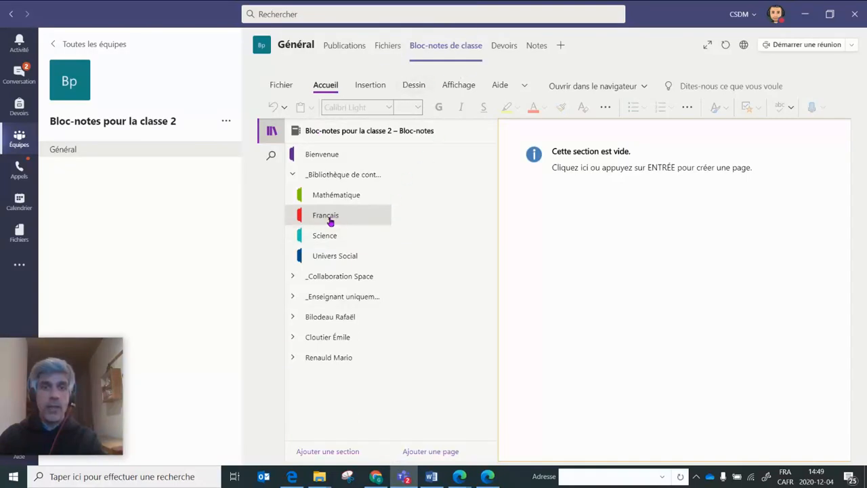
click(422, 454)
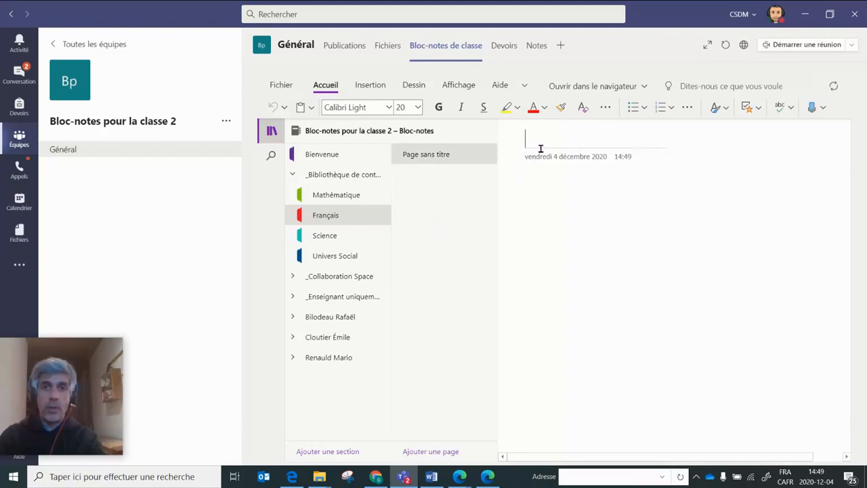
click(541, 149)
text(Évaluation en lecture)
Insert a file printout of the Word document "M1 Le roi arthur" from the Formation folder on the desktop into the page.
click(383, 188)
click(370, 87)
click(361, 110)
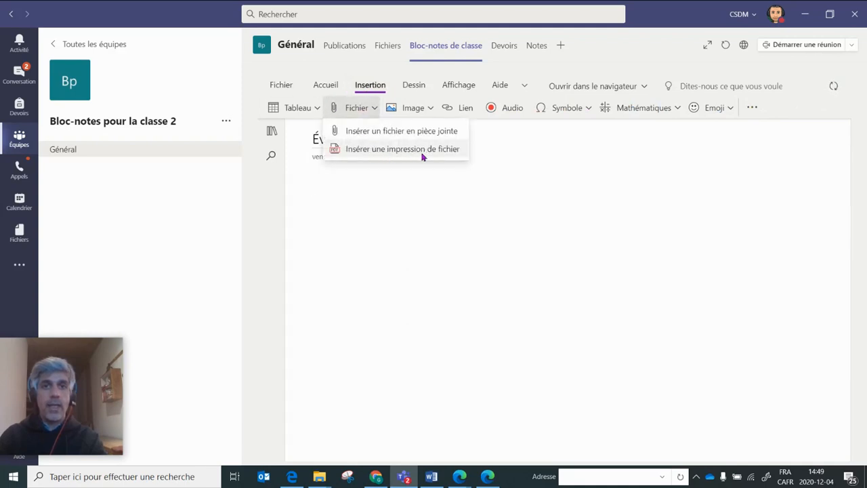
click(393, 149)
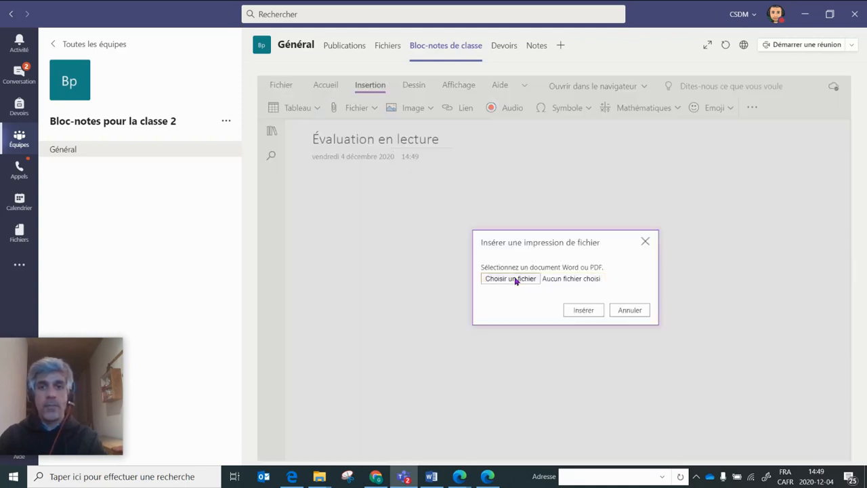
click(513, 280)
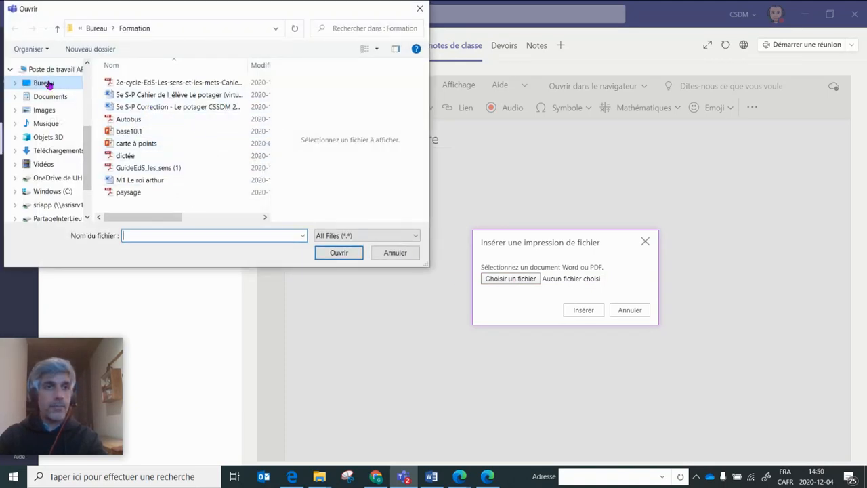
click(49, 84)
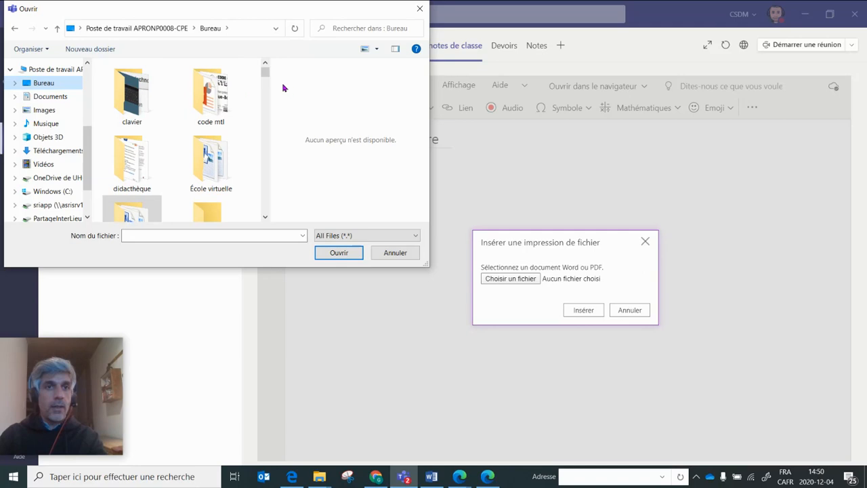
double_click(146, 182)
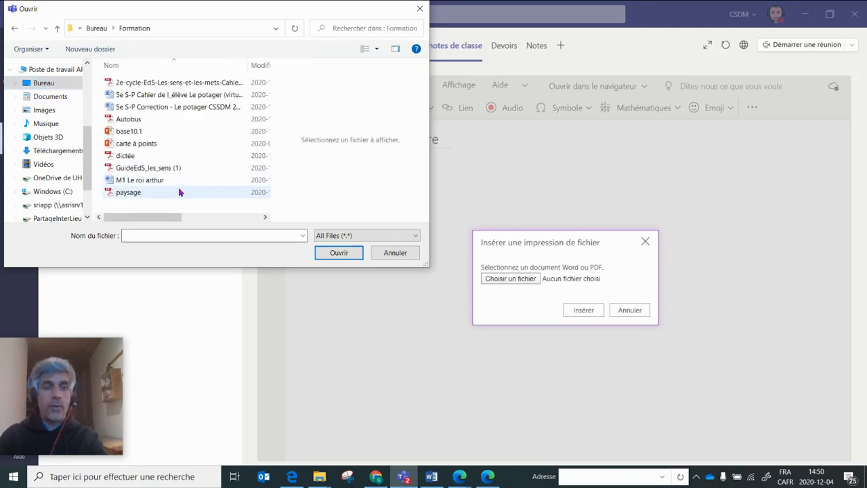
click(140, 181)
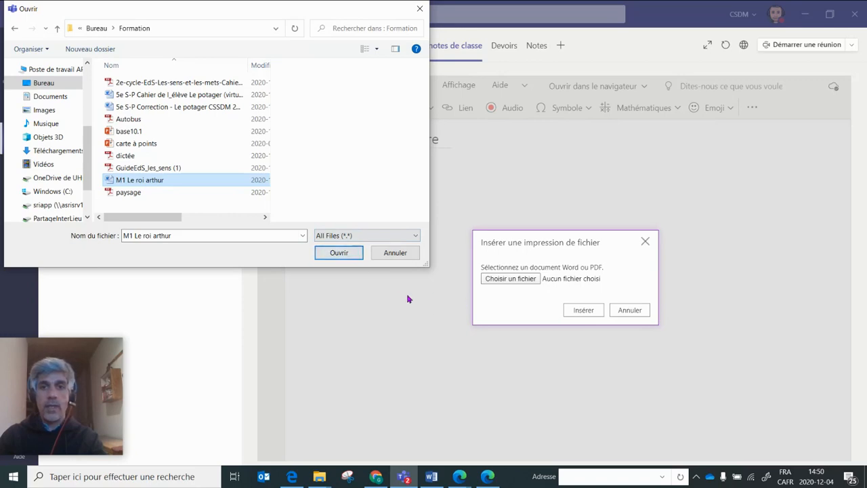
click(338, 252)
click(581, 311)
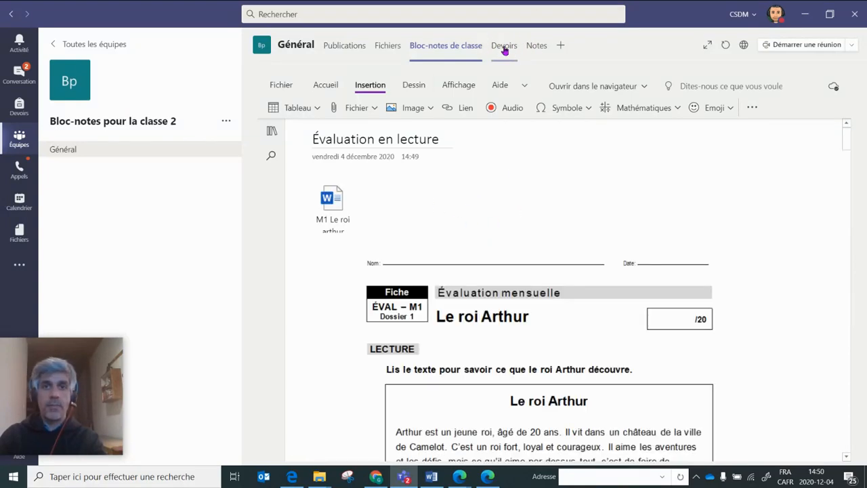
Place a text box reading "Nom" on the name line at the top of the inserted printout.
scroll(620, 189, down, 5)
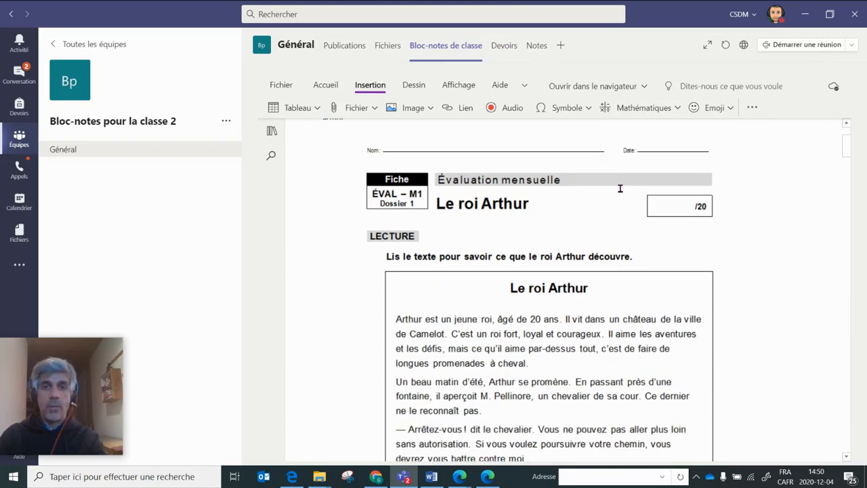
scroll(619, 191, down, 10)
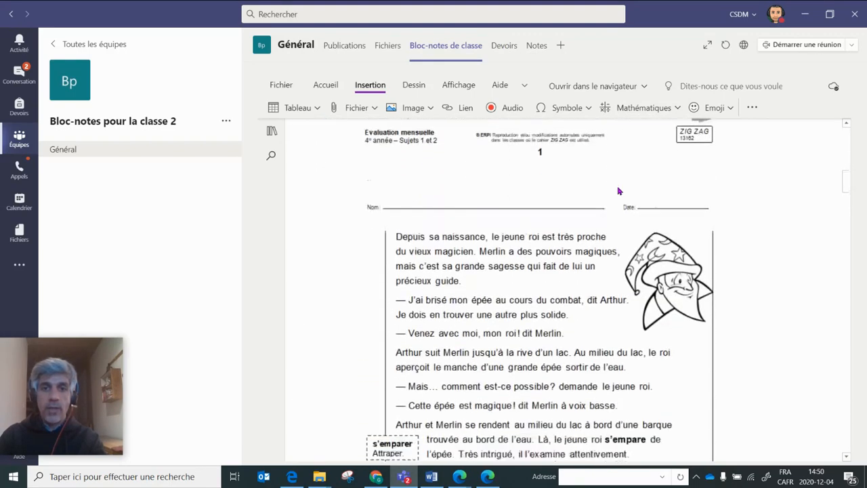
scroll(620, 192, up, 15)
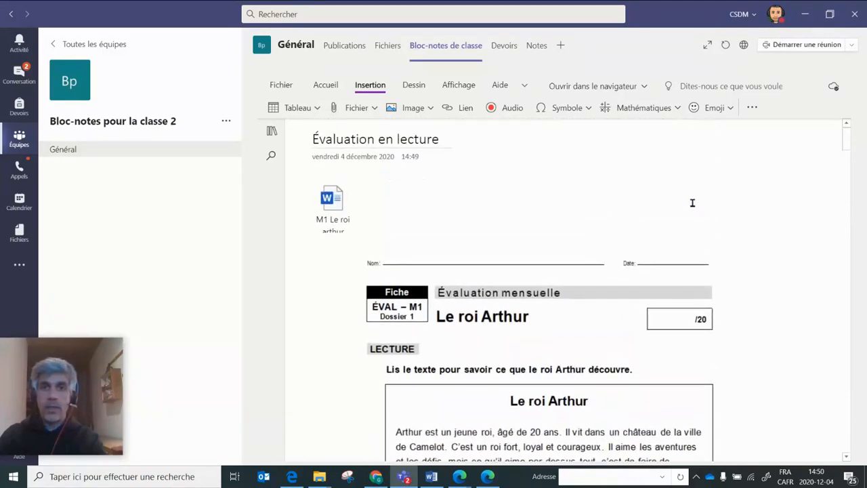
right_click(782, 224)
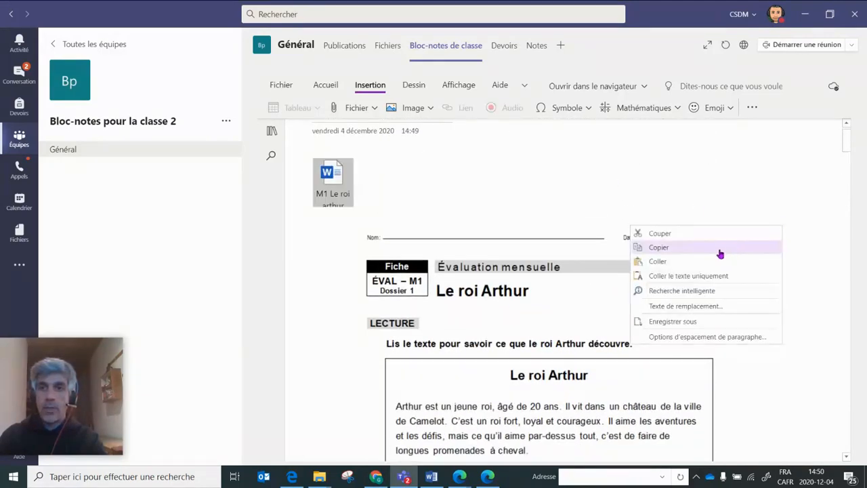
click(818, 210)
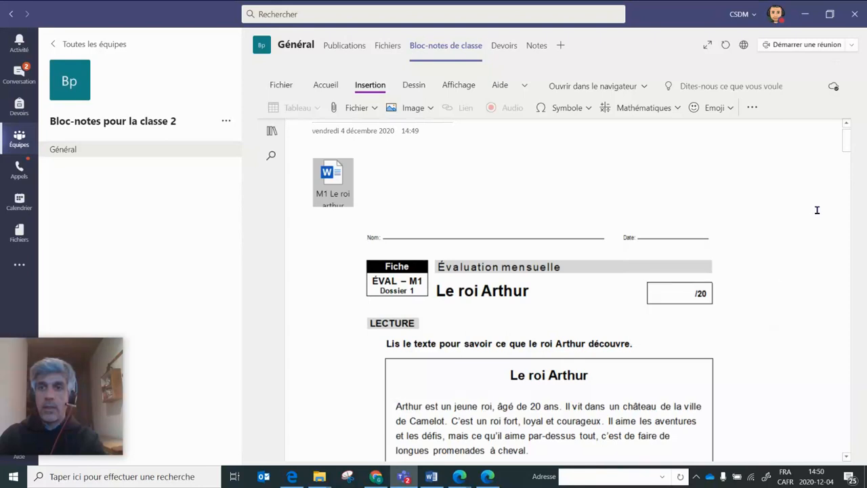
drag(800, 202, 407, 219)
text(Nom)
Place a text box reading "Réponse" on the answer line of question 1.
scroll(641, 258, down, 3)
scroll(641, 258, down, 10)
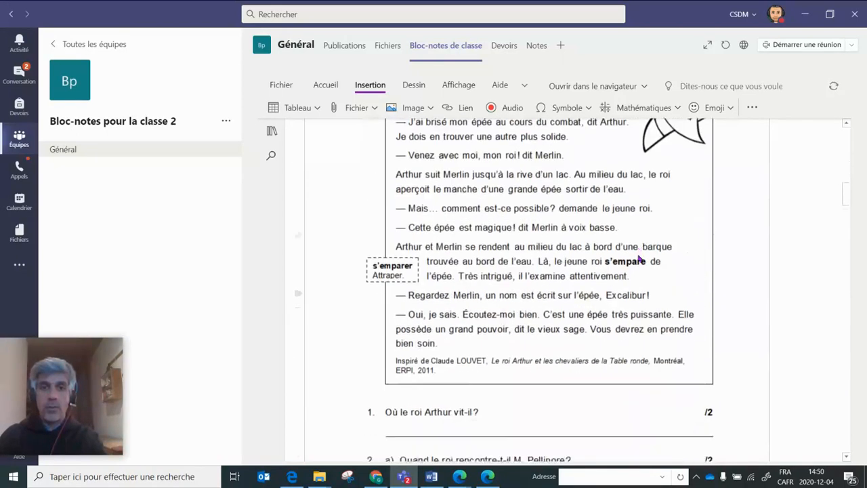
scroll(639, 258, down, 3)
click(812, 255)
drag(825, 245, 400, 255)
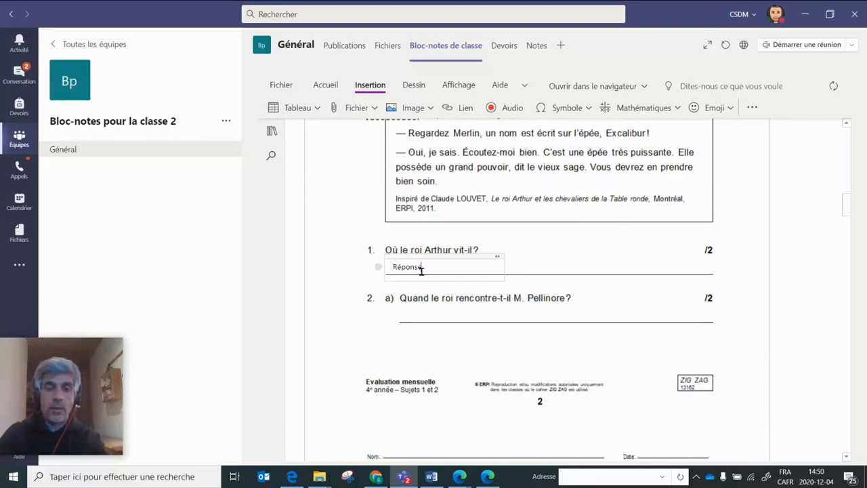
Place another text box reading "Réponse" on the answer line of question 2 a).
scroll(676, 269, up, 1)
click(813, 257)
drag(827, 252, 415, 348)
text(R)
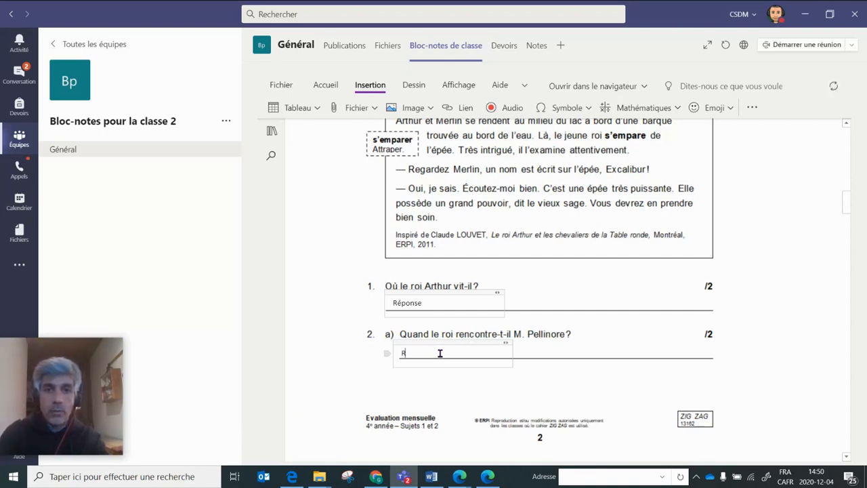
text(éponse)
click(682, 296)
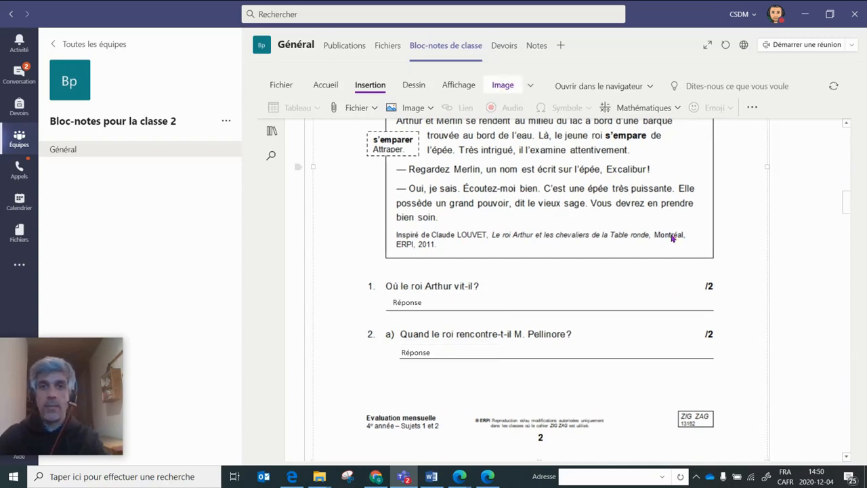
Start a new assignment of type Affectation for the class team.
click(507, 46)
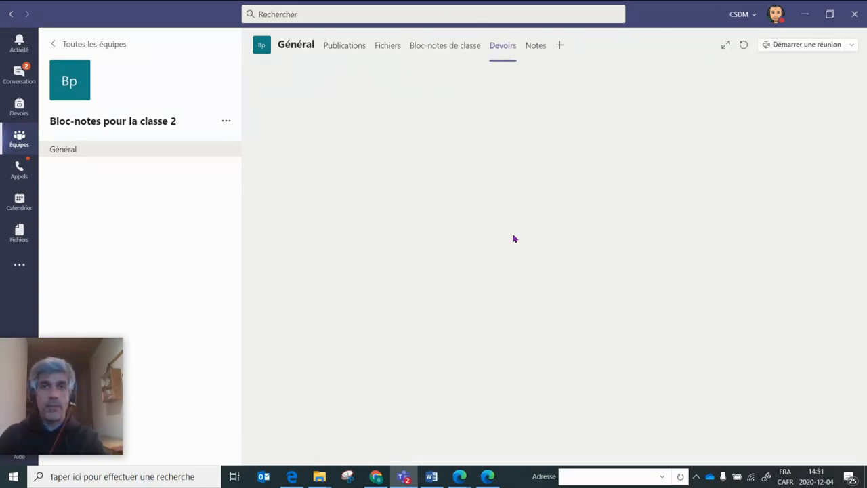
click(287, 265)
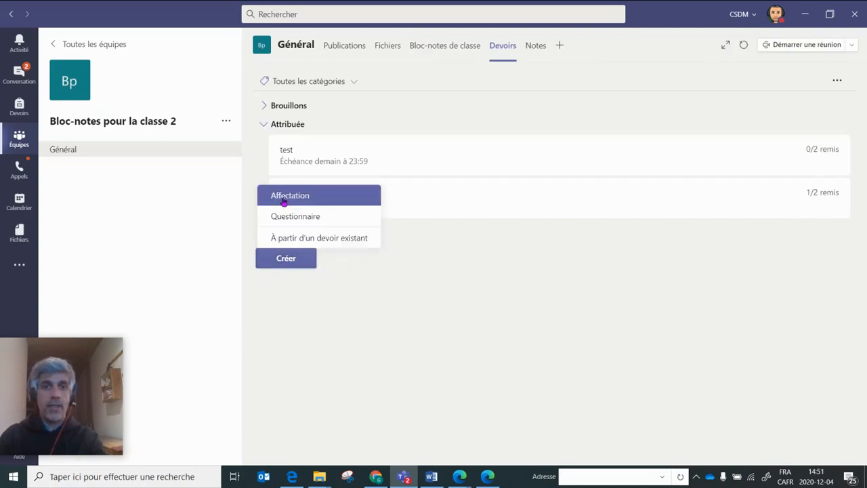
click(285, 198)
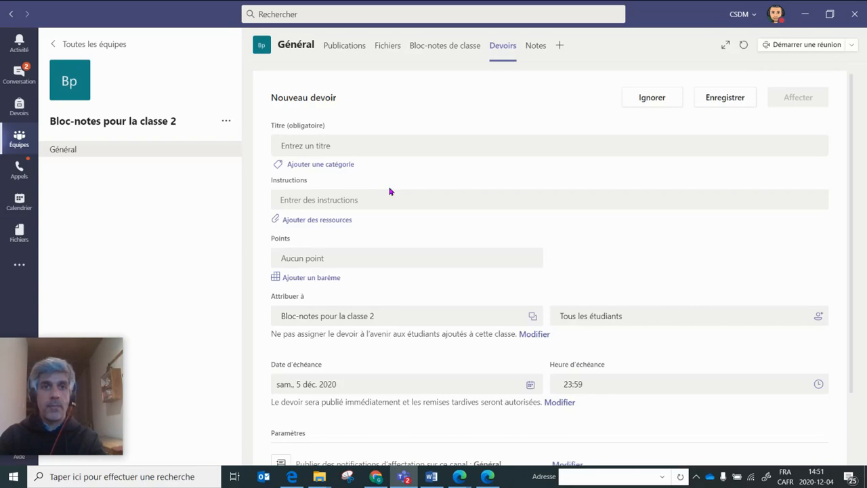
Attach the page "Évaluation en lecture" from the content library's Français section as a resource, with copies going to the students' Français section.
click(315, 222)
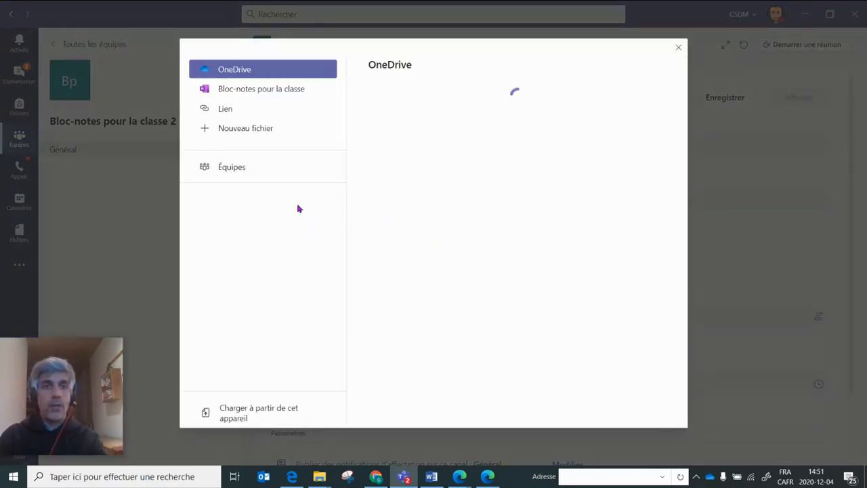
click(253, 90)
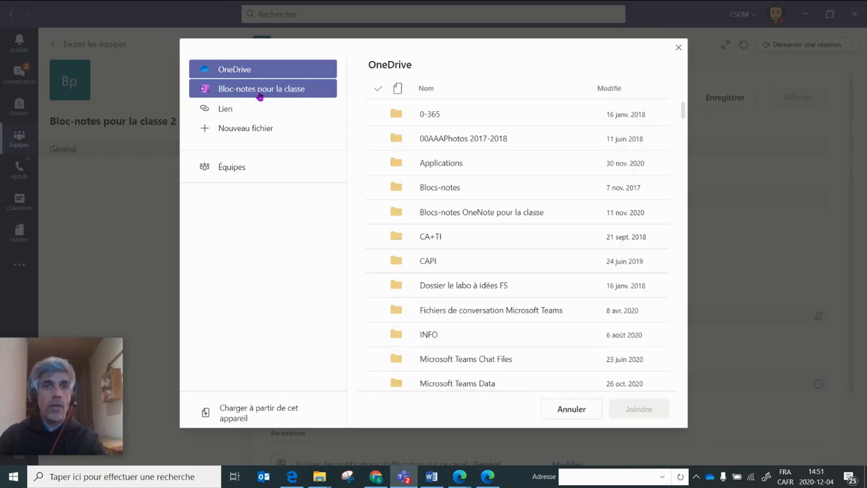
click(259, 96)
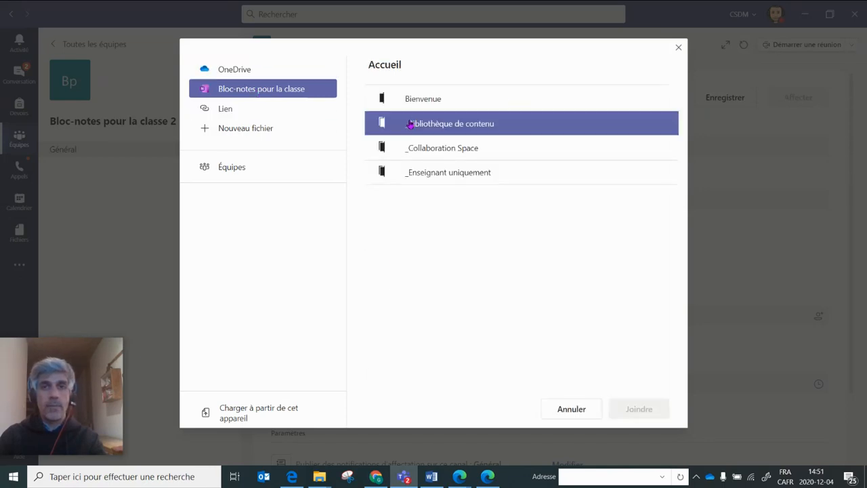
click(454, 129)
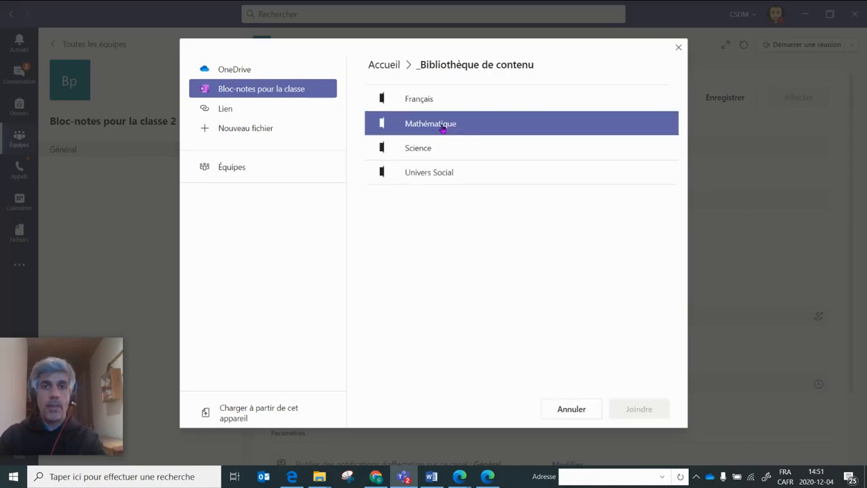
click(429, 102)
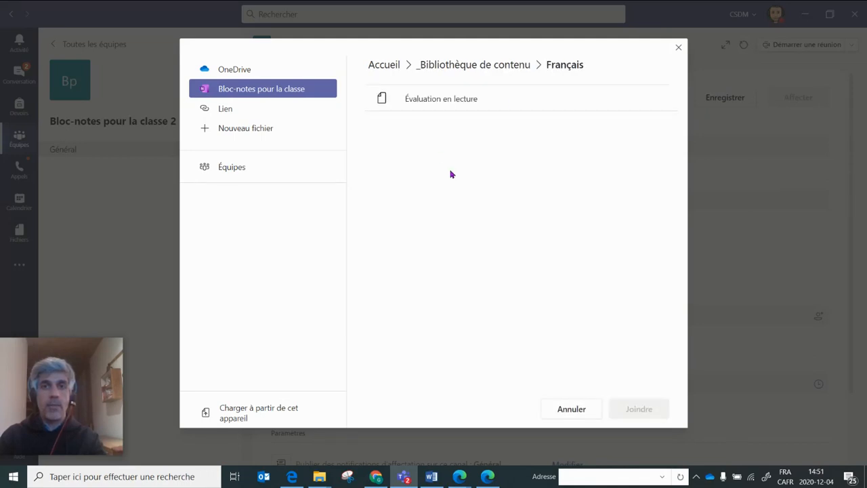
click(429, 109)
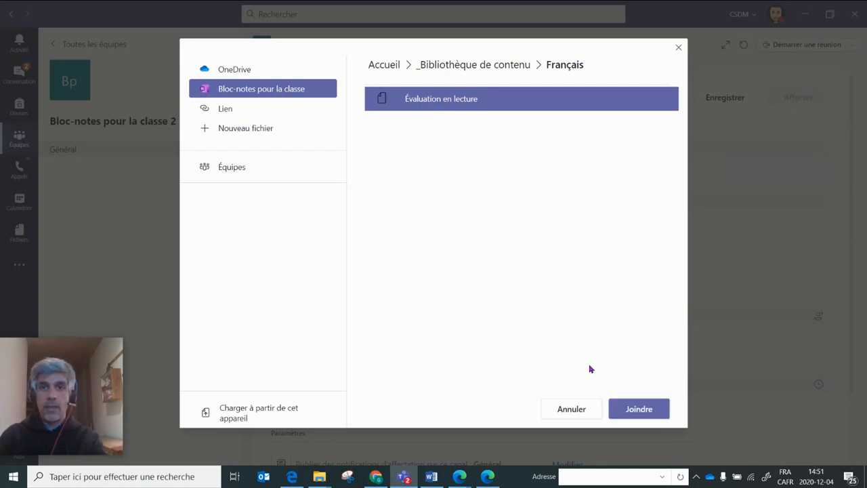
click(640, 409)
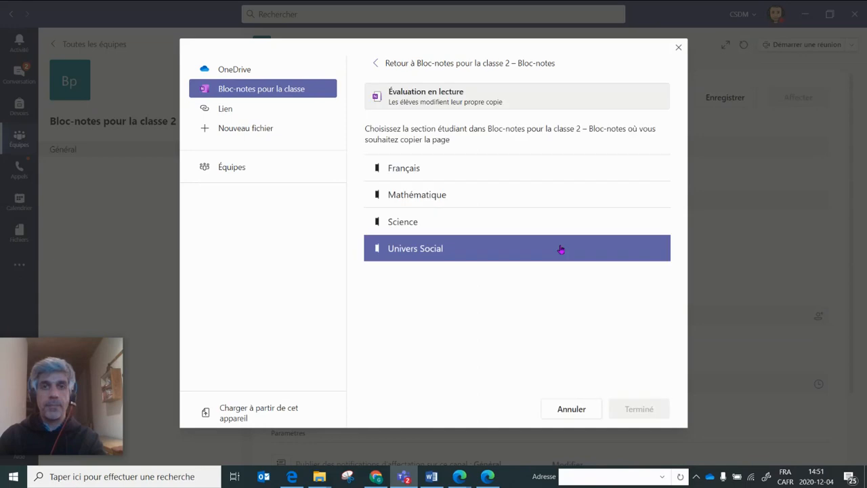
click(410, 176)
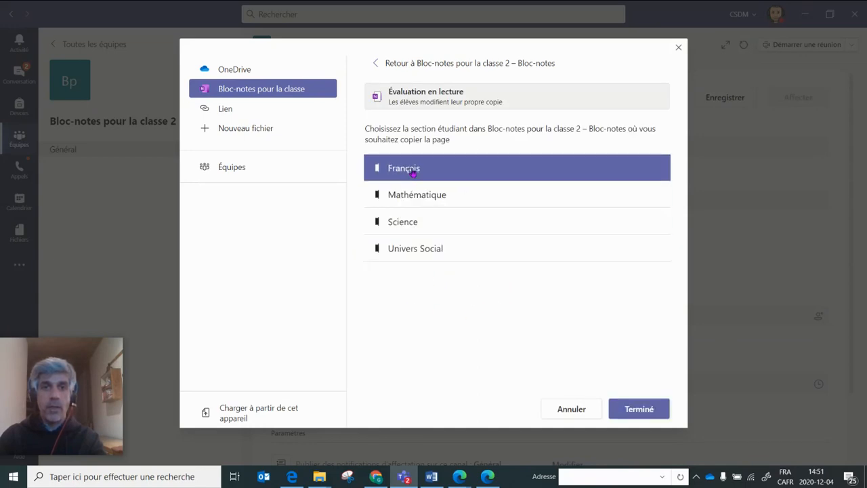
click(640, 409)
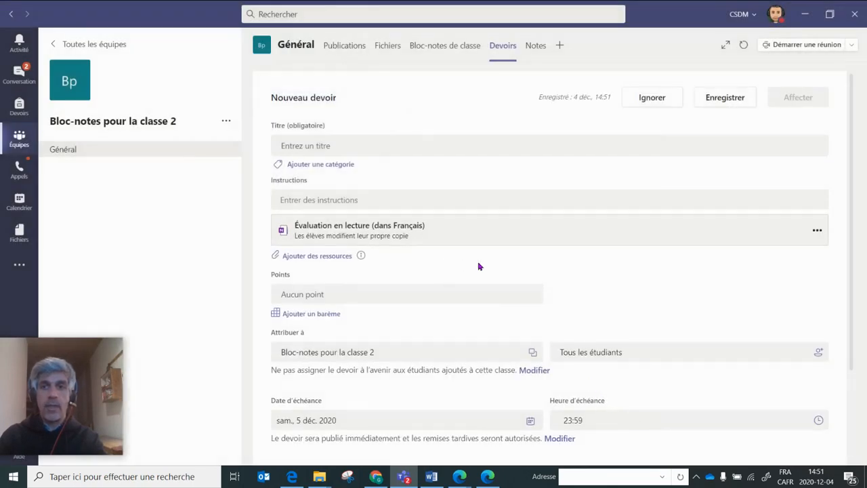
Title the assignment "Évaluation en lecture".
click(316, 147)
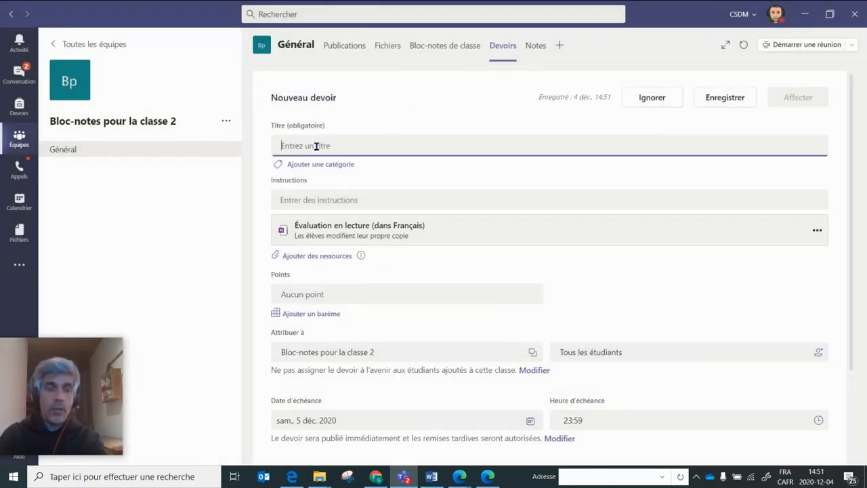
text(Évaluation en lec)
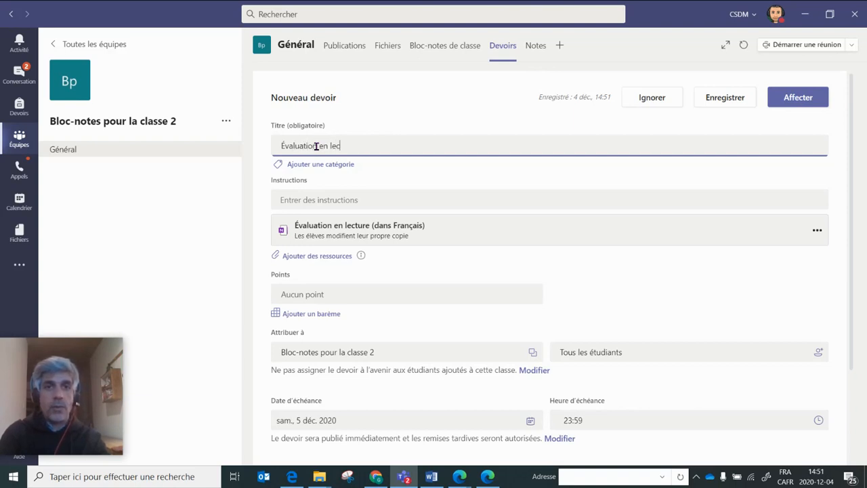
click(650, 323)
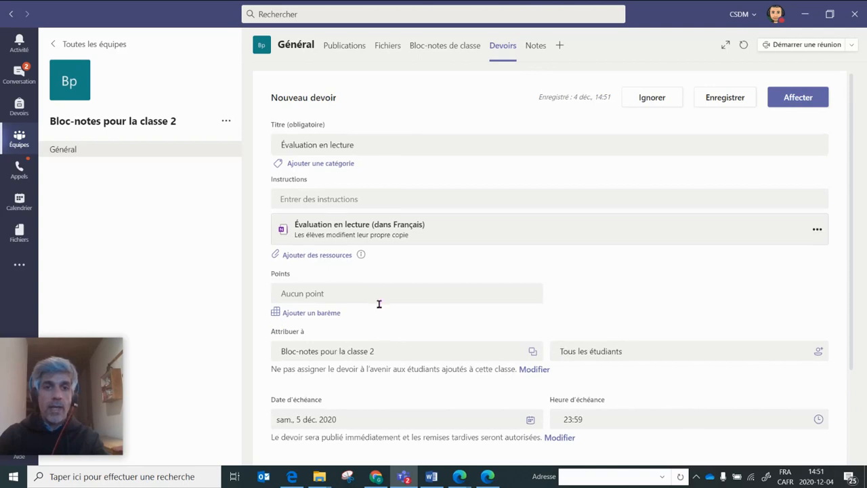
Review the settings of the new assignment "Évaluation en lecture" and assign it to the class.
scroll(378, 302, down, 3)
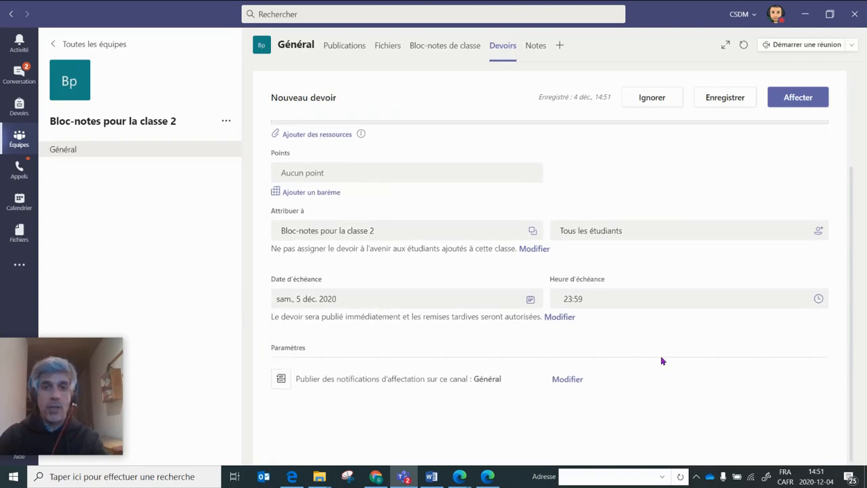
scroll(662, 363, up, 3)
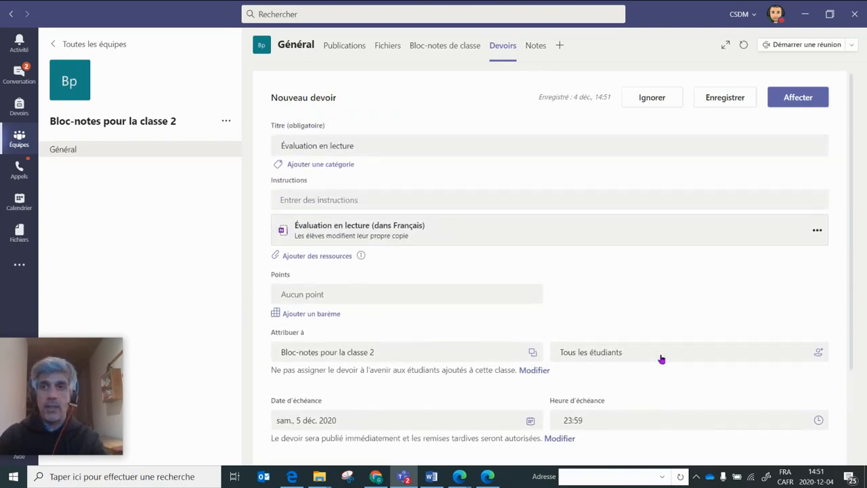
click(796, 99)
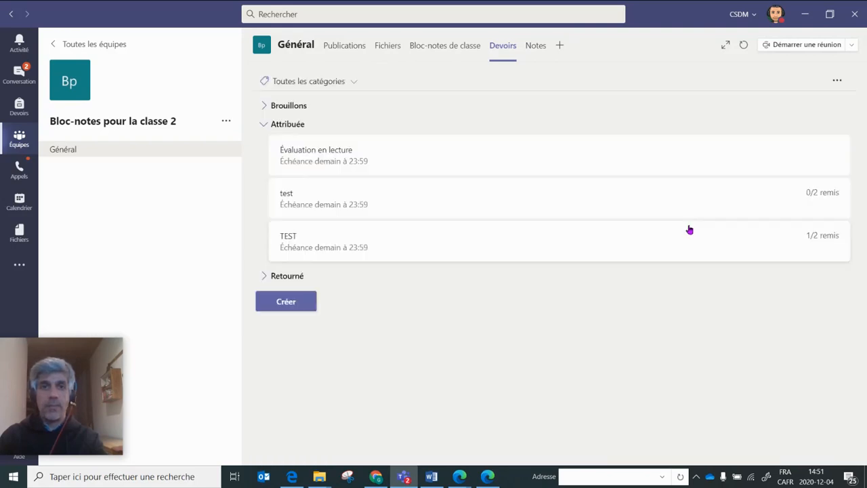
Switch to the student's Teams session in Chrome and open the assignment's "Évaluation en lecture" page from the class's assignment notification.
click(376, 476)
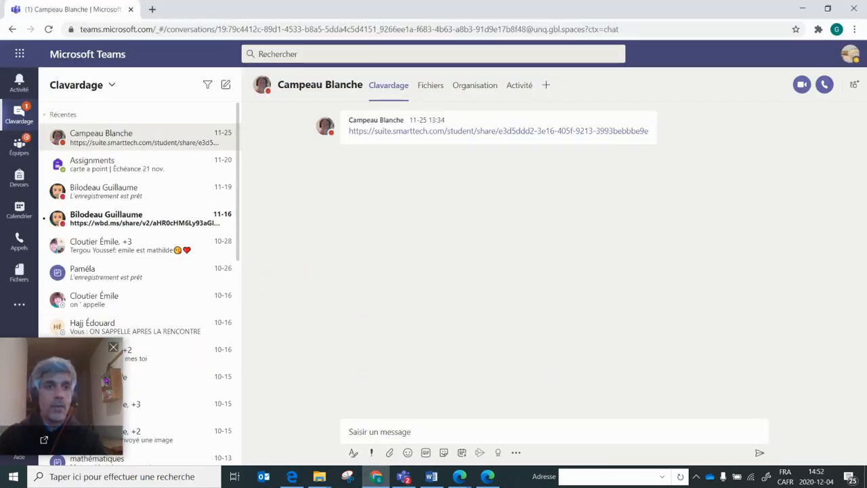
drag(101, 390, 845, 403)
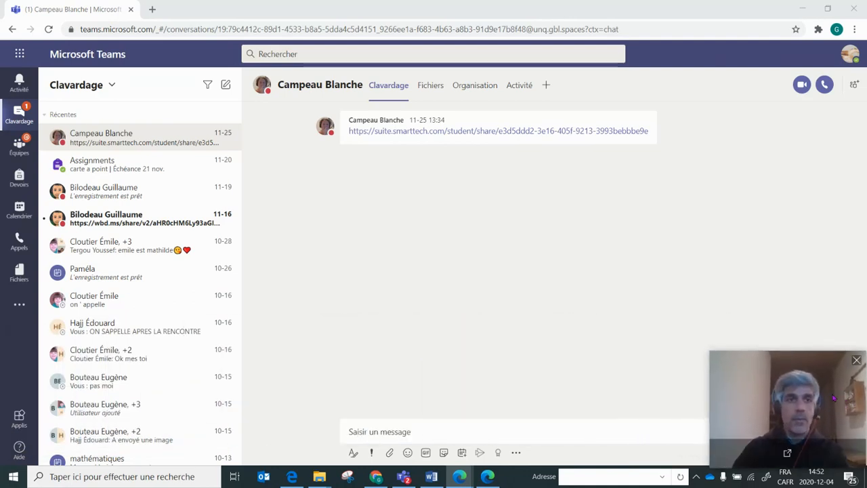
click(19, 83)
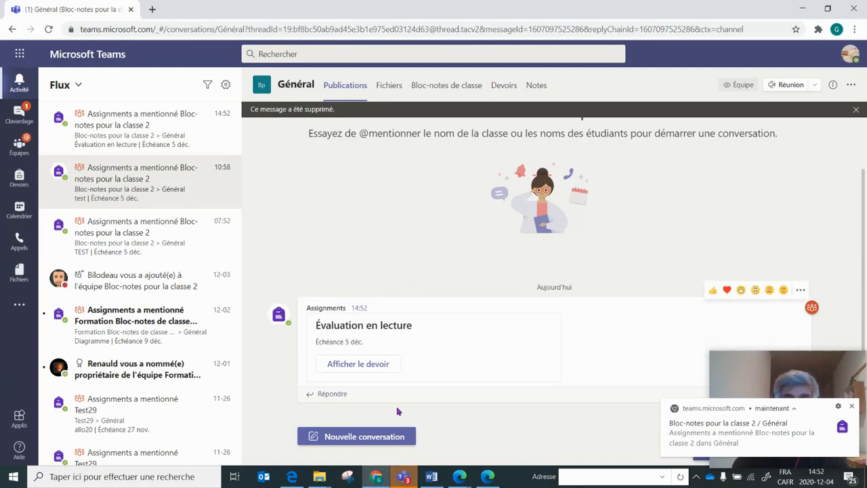
click(368, 370)
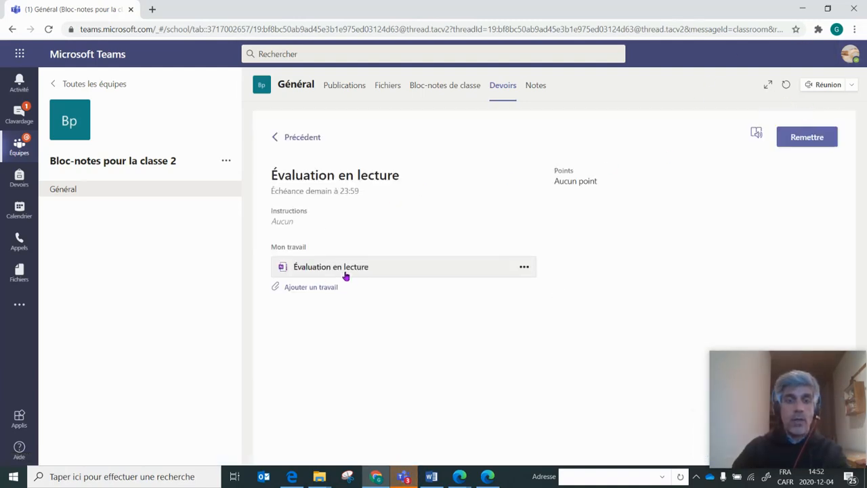
click(344, 274)
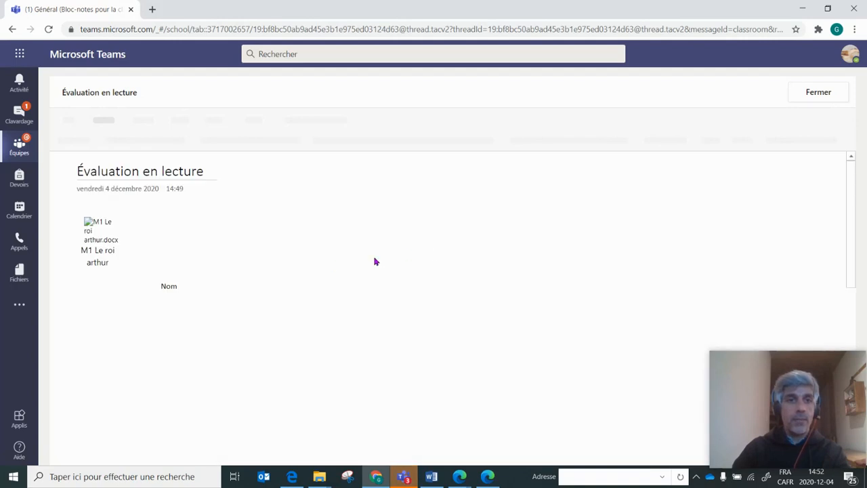
Replace the "Nom" placeholder on the name line of the evaluation with the student's first name.
scroll(467, 255, down, 2)
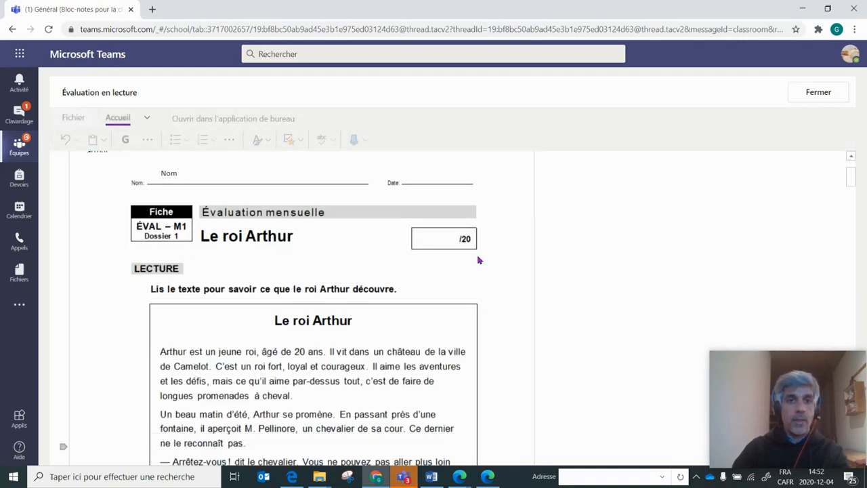
scroll(400, 262, up, 1)
click(207, 230)
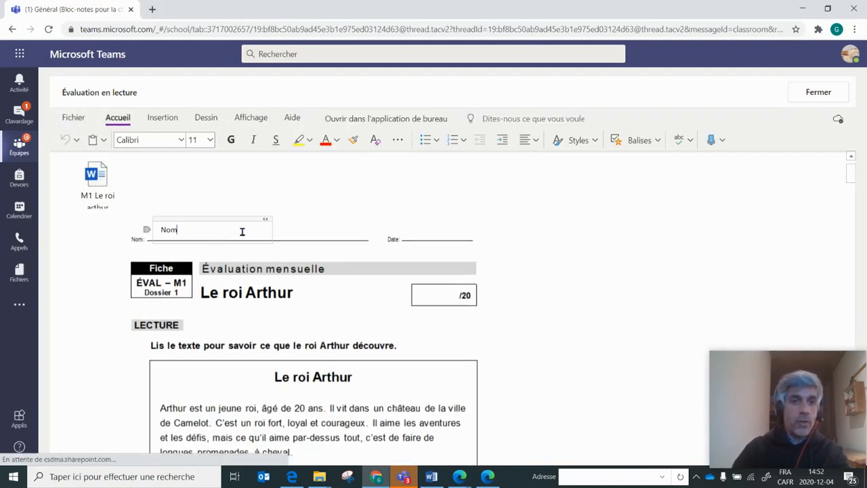
text(R)
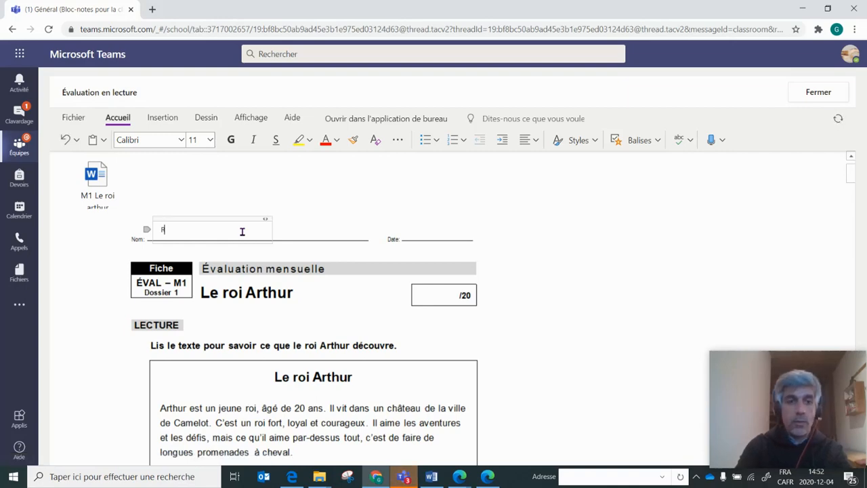
text(afaël)
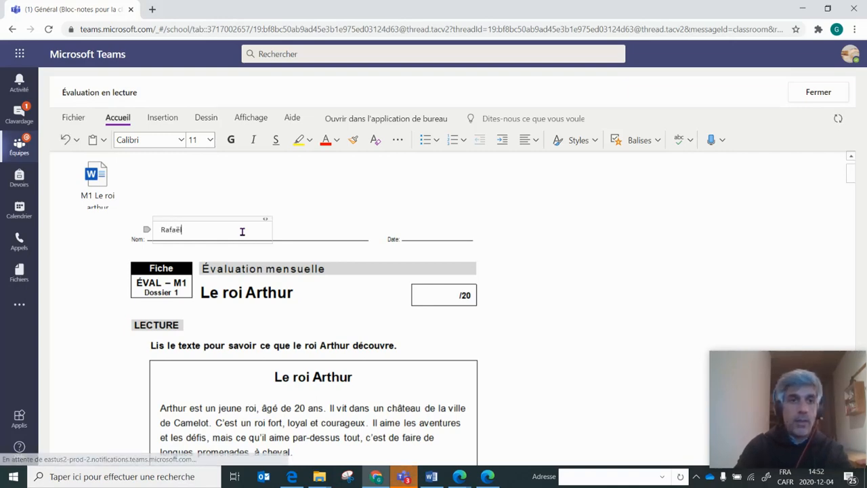
click(309, 269)
Replace the "Réponse" placeholders with the answers "En campagne" for question 1 and "Le soir" for question 2 a).
scroll(309, 270, down, 12)
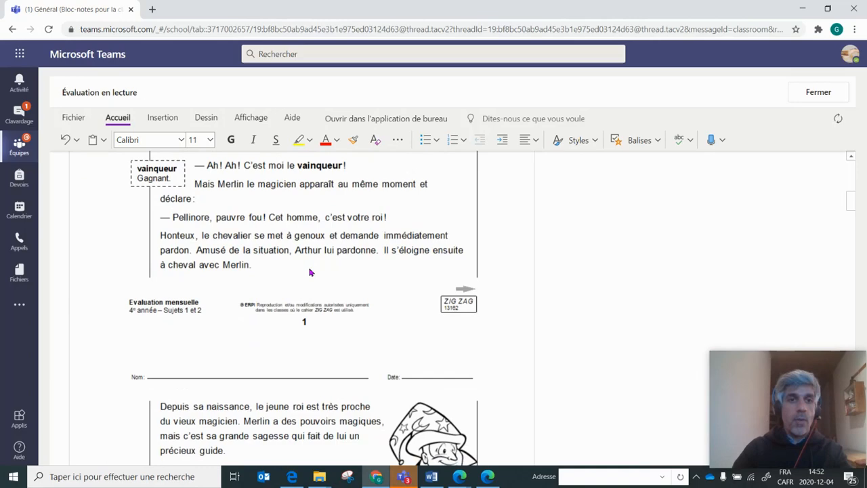
scroll(308, 271, down, 3)
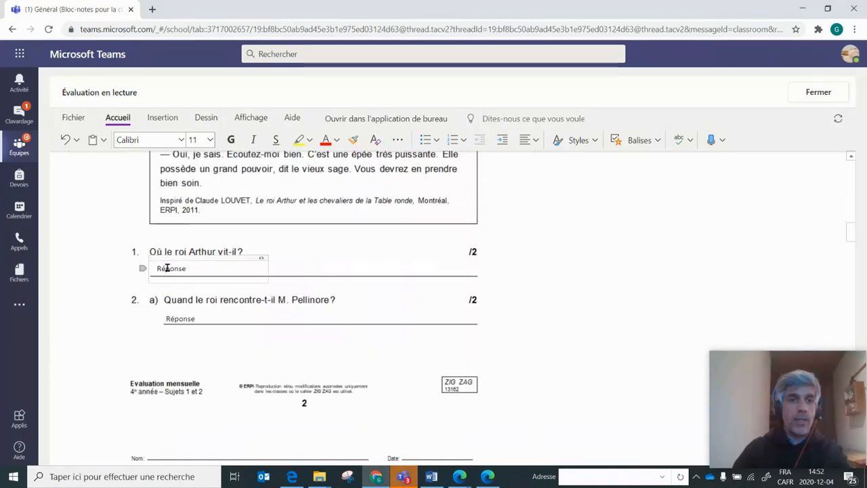
click(204, 272)
key(BackSpace)
key(BackSpace)
key(BackSpace)
key(BackSpace)
key(BackSpace)
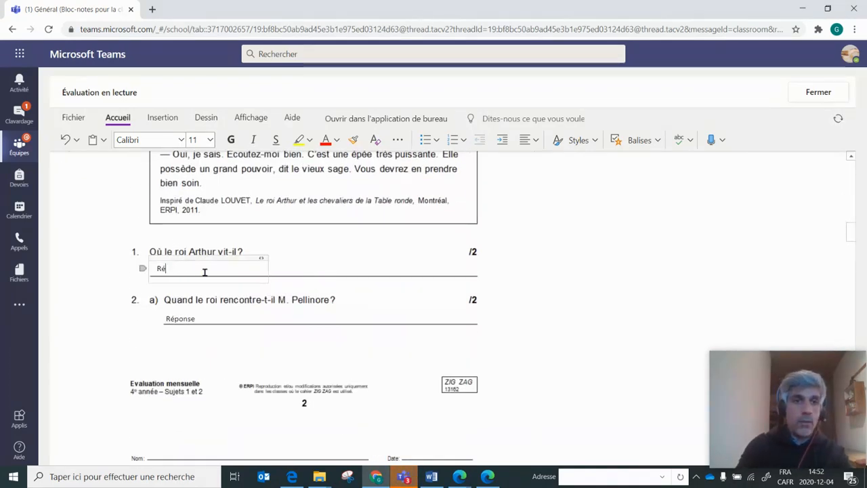
key(BackSpace)
text(En campagne)
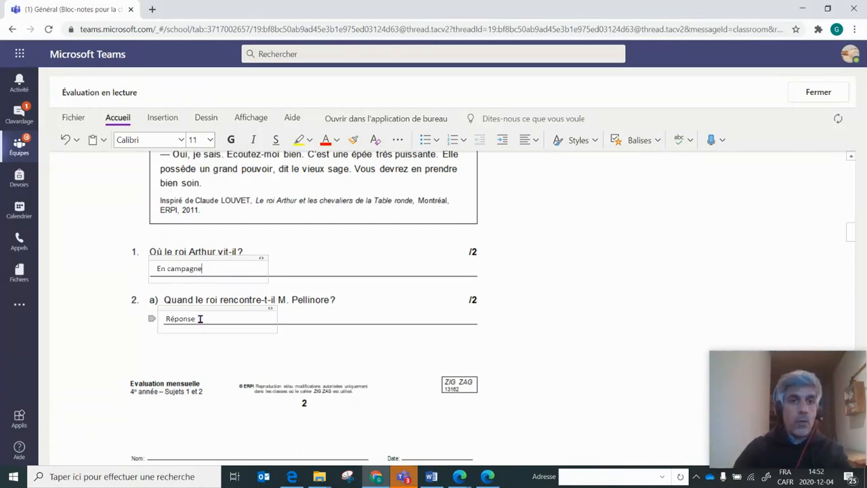
click(200, 319)
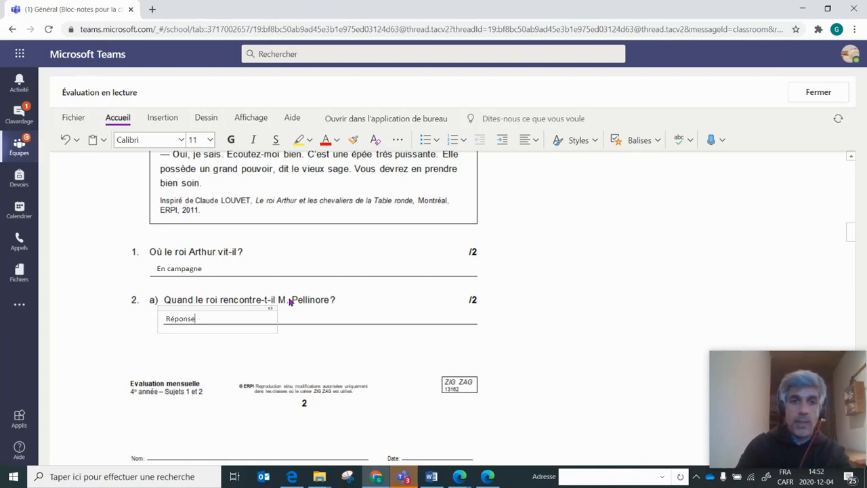
text(Le soir)
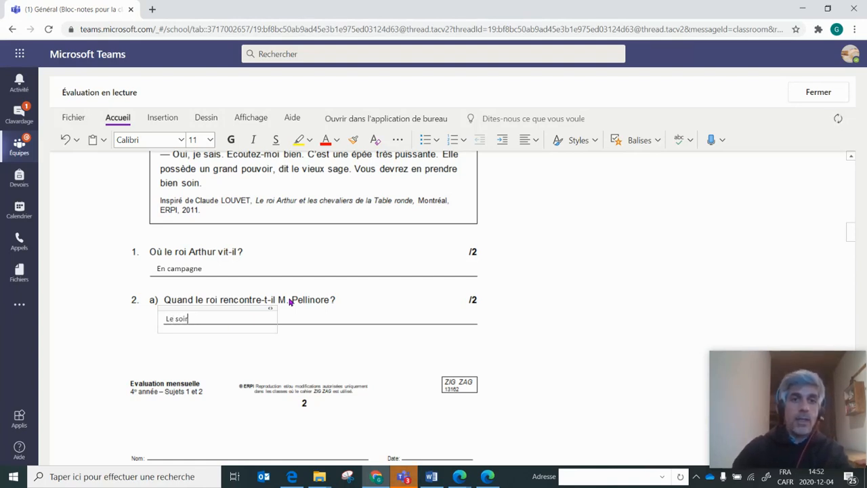
Close the completed page and turn in the "Évaluation en lecture" assignment.
scroll(644, 230, up, 3)
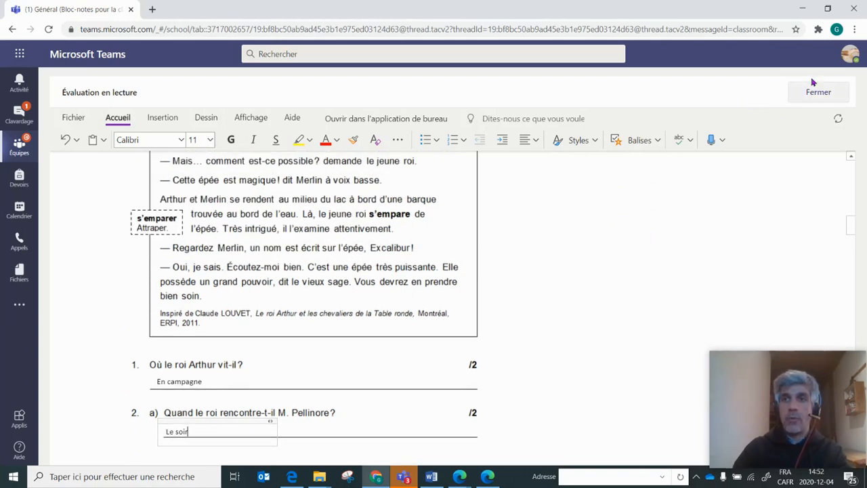
click(820, 95)
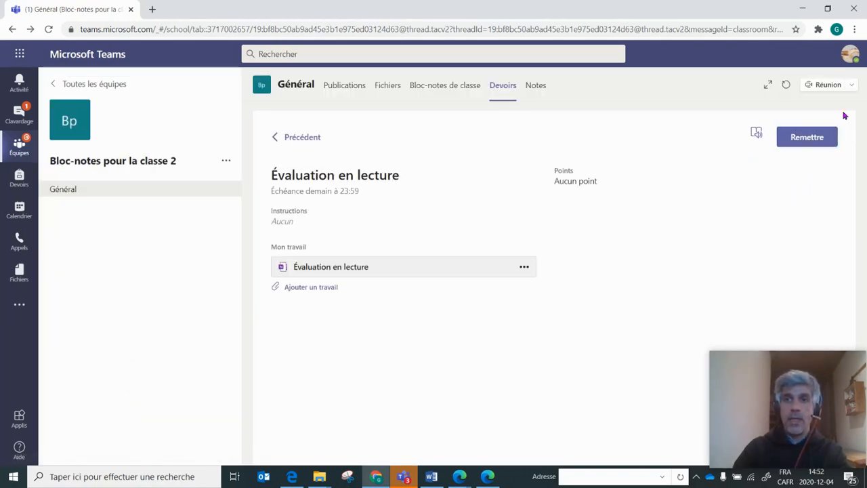
click(802, 144)
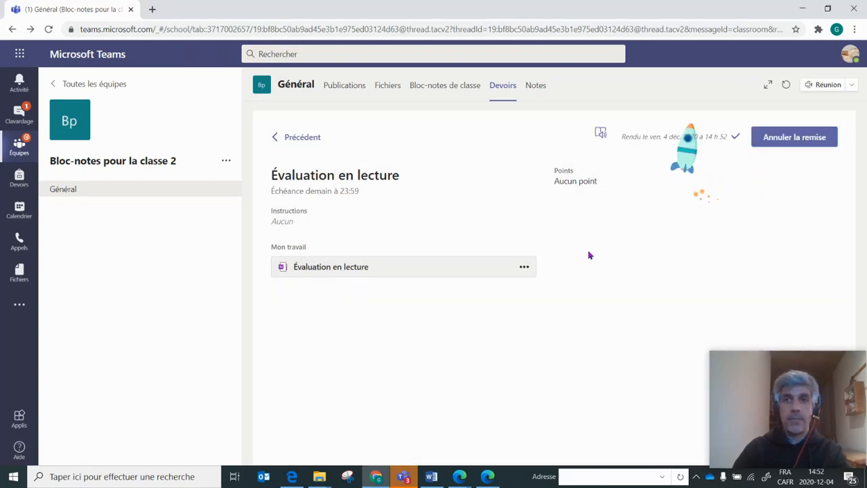